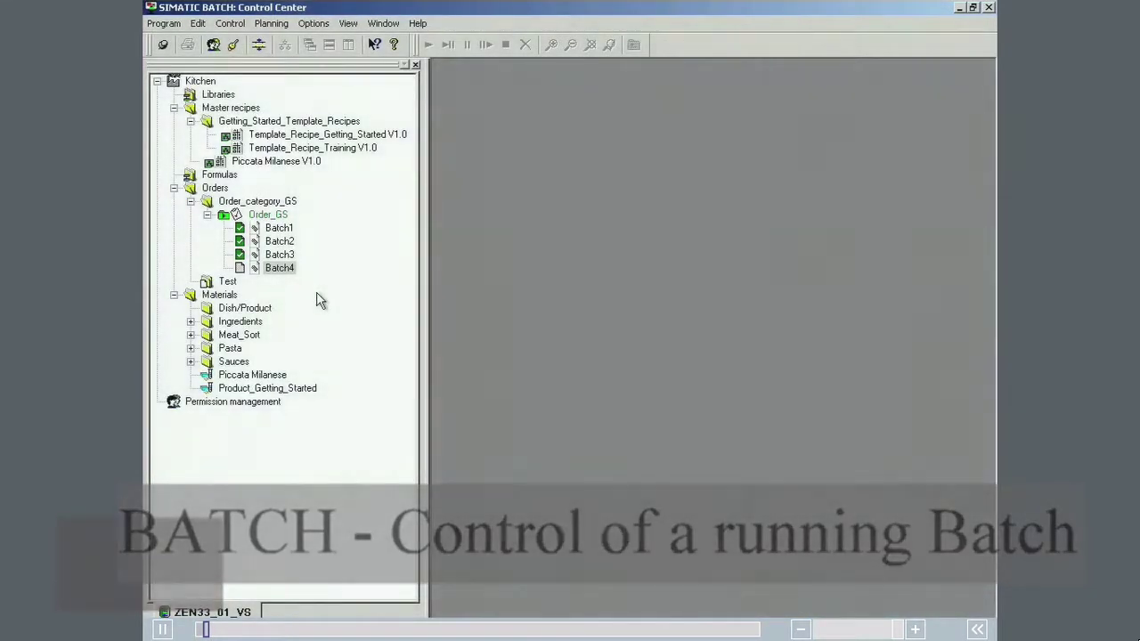
# Step: Open Batch4's control recipe maximized and request its start
pyautogui.doubleClick(278, 268)
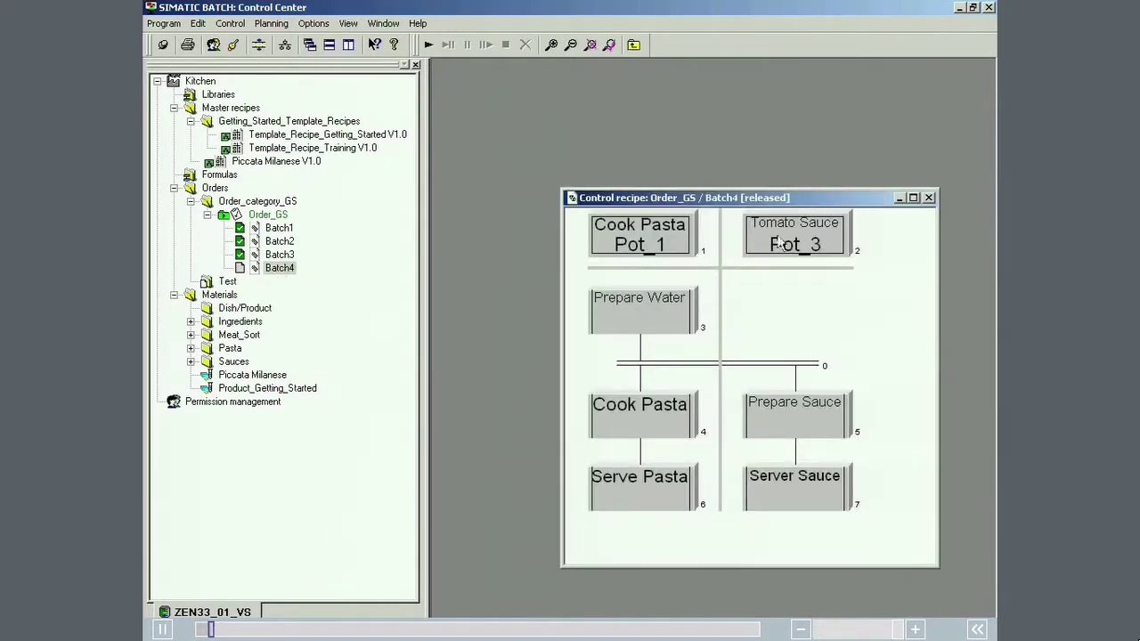
pyautogui.click(914, 198)
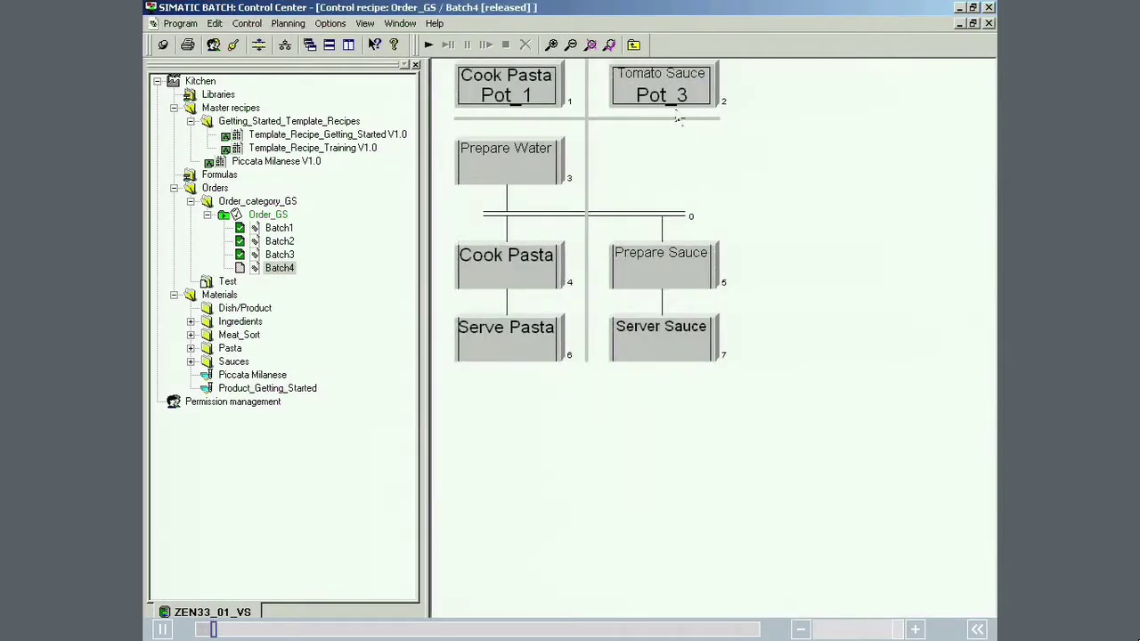
pyautogui.click(429, 45)
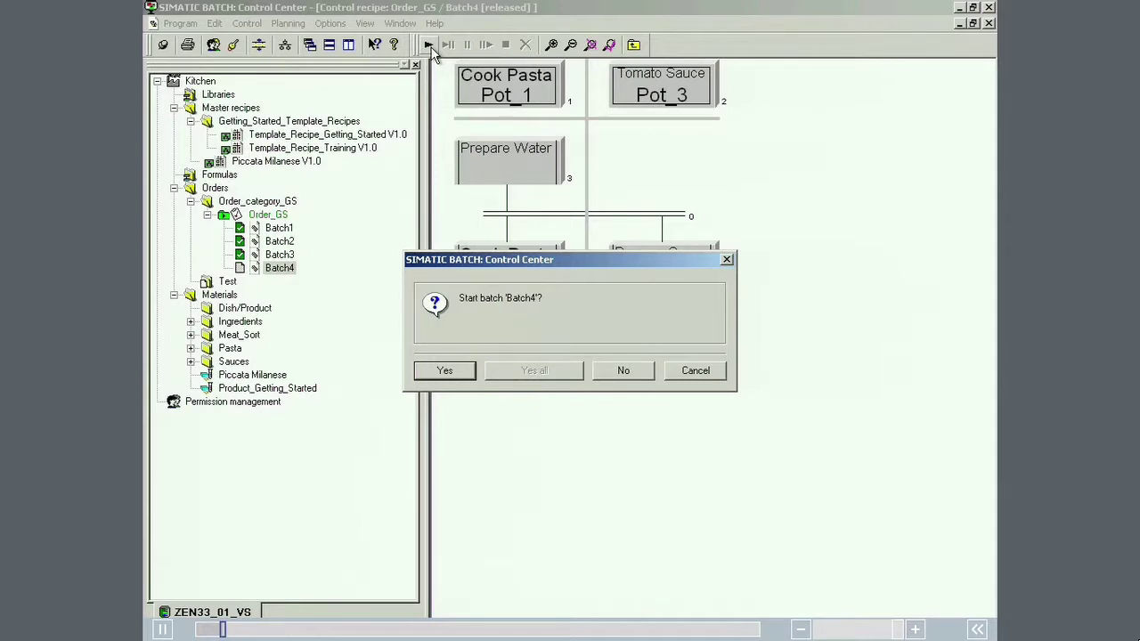
# Step: Confirm the Batch4 start so Cook Pasta Pot_1 and Prepare Water turn active
pyautogui.click(443, 372)
pyautogui.click(444, 372)
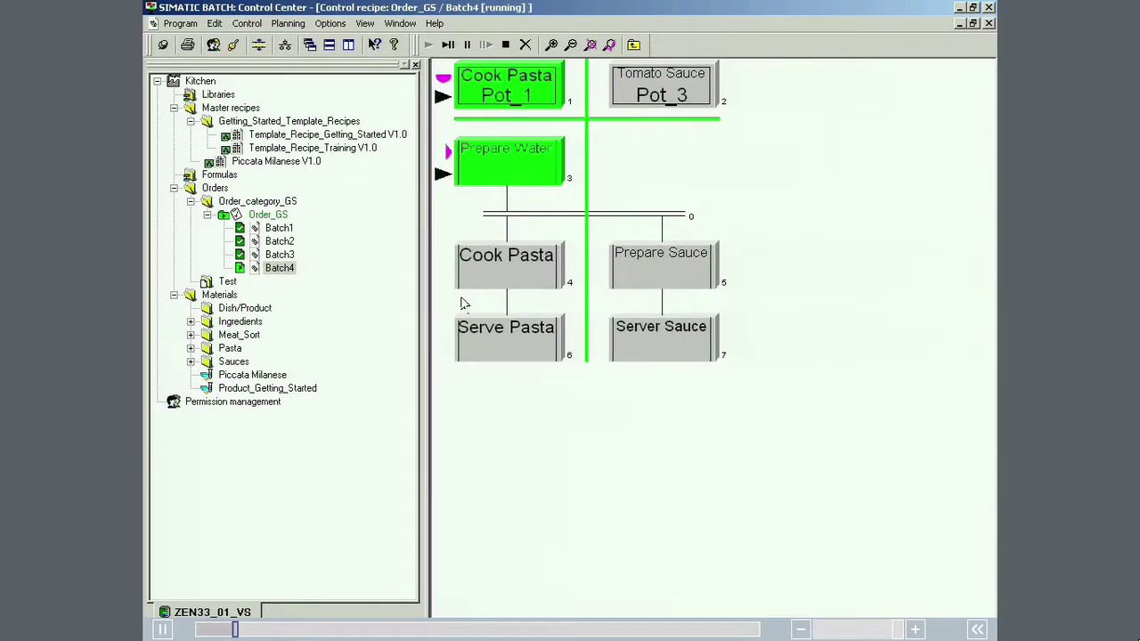
pyautogui.moveTo(496, 171)
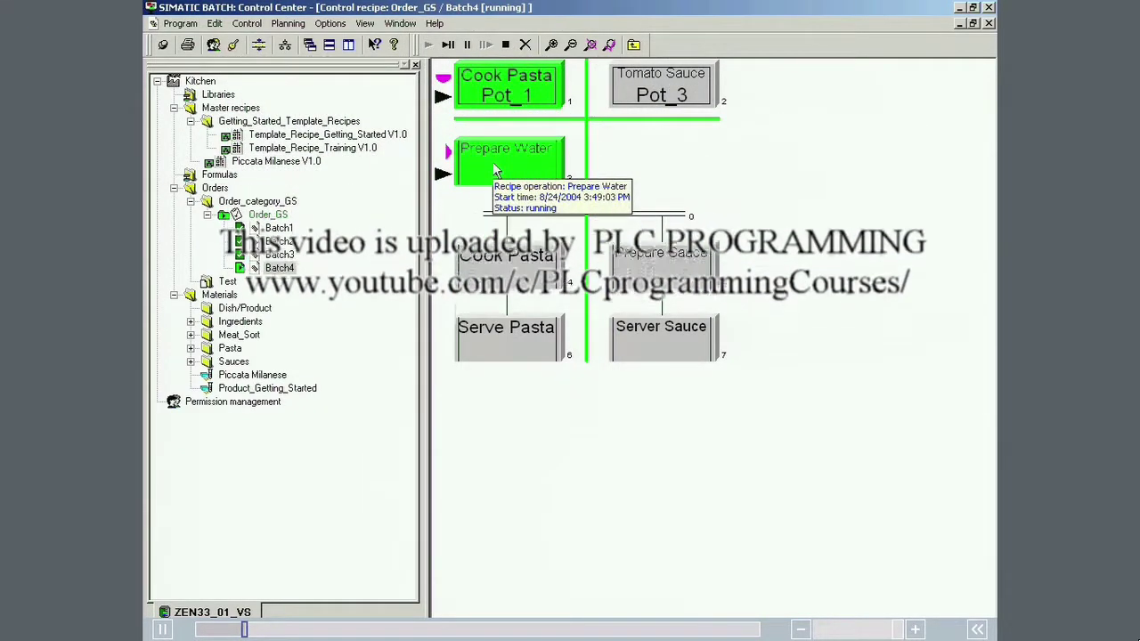
# Step: Inspect the Prepare Water operation chart, then close it back to Batch4's recipe
pyautogui.doubleClick(495, 171)
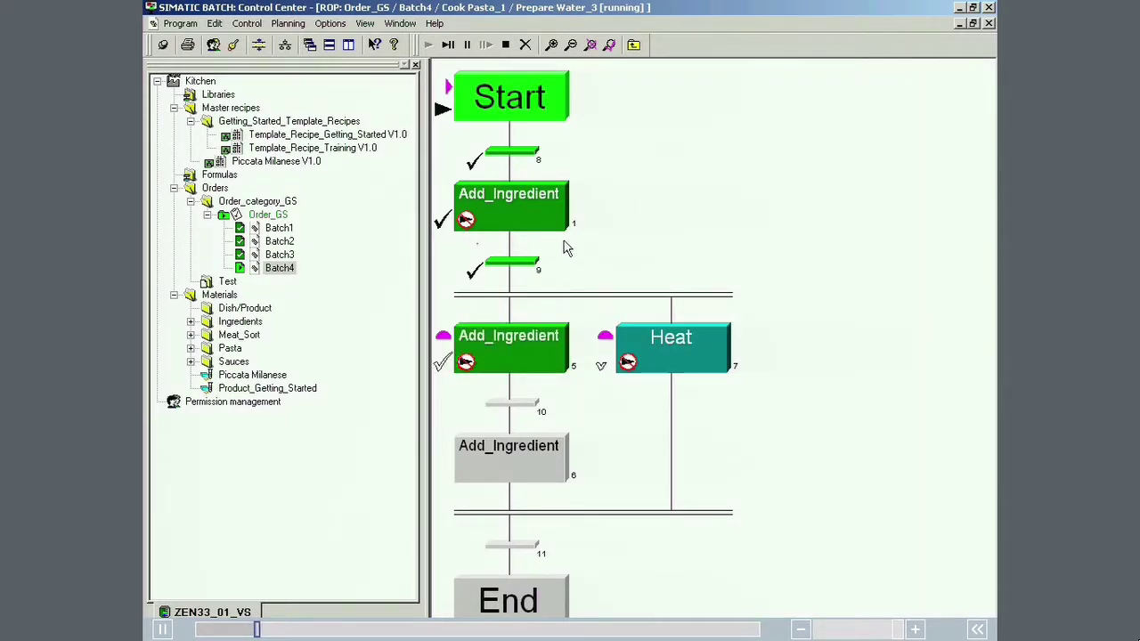
pyautogui.moveTo(522, 356)
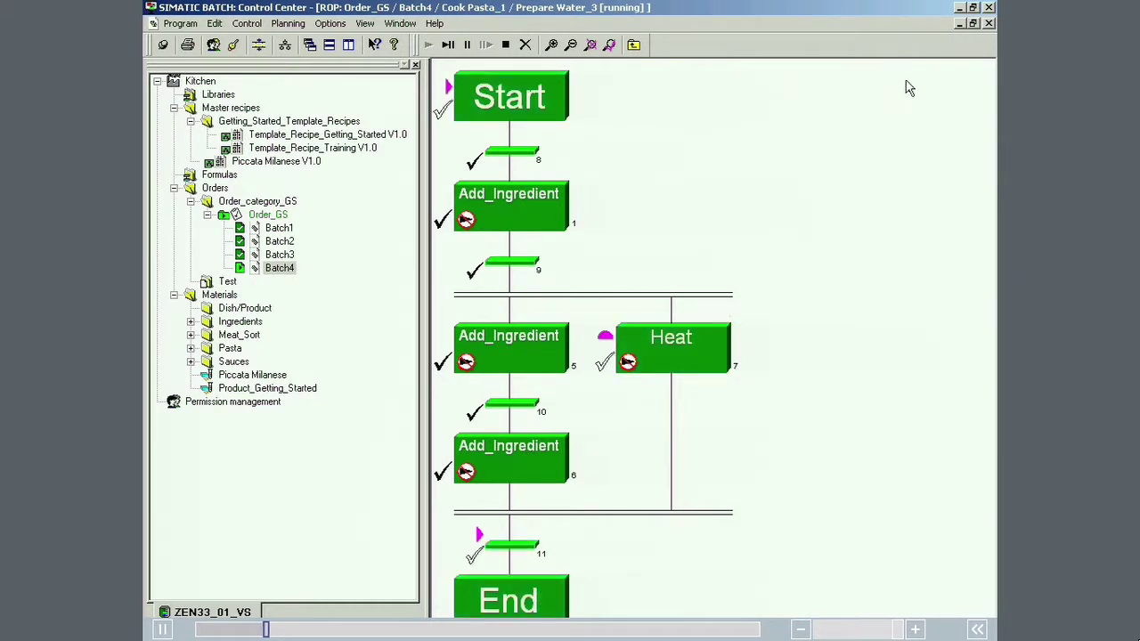
pyautogui.click(989, 24)
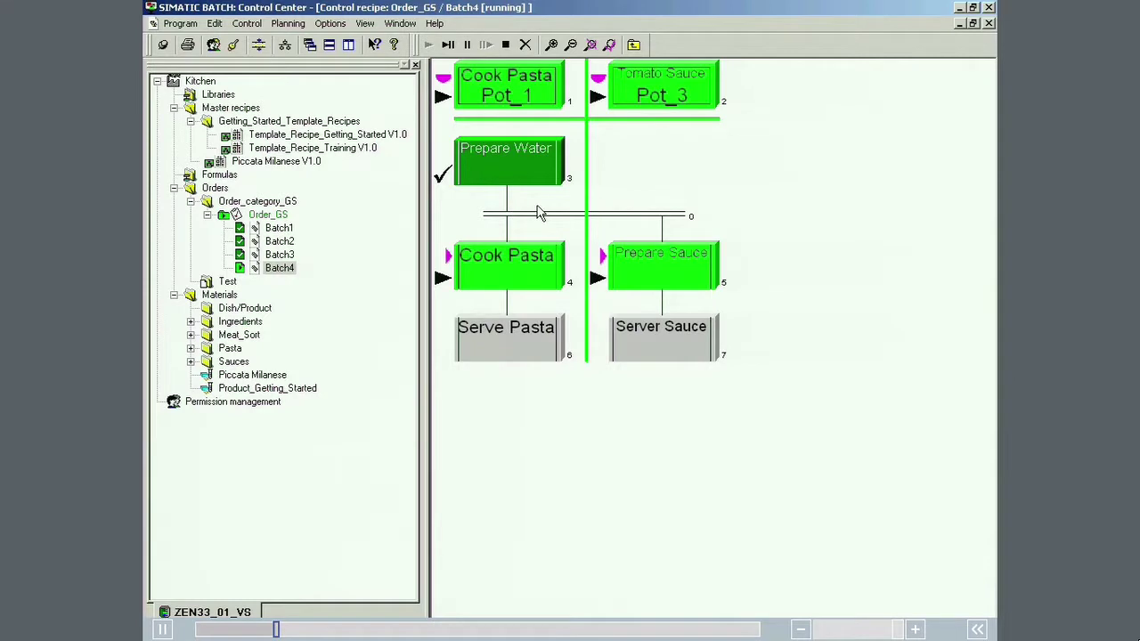
# Step: Inspect the Prepare Sauce operation chart and close it back to Batch4
pyautogui.doubleClick(664, 267)
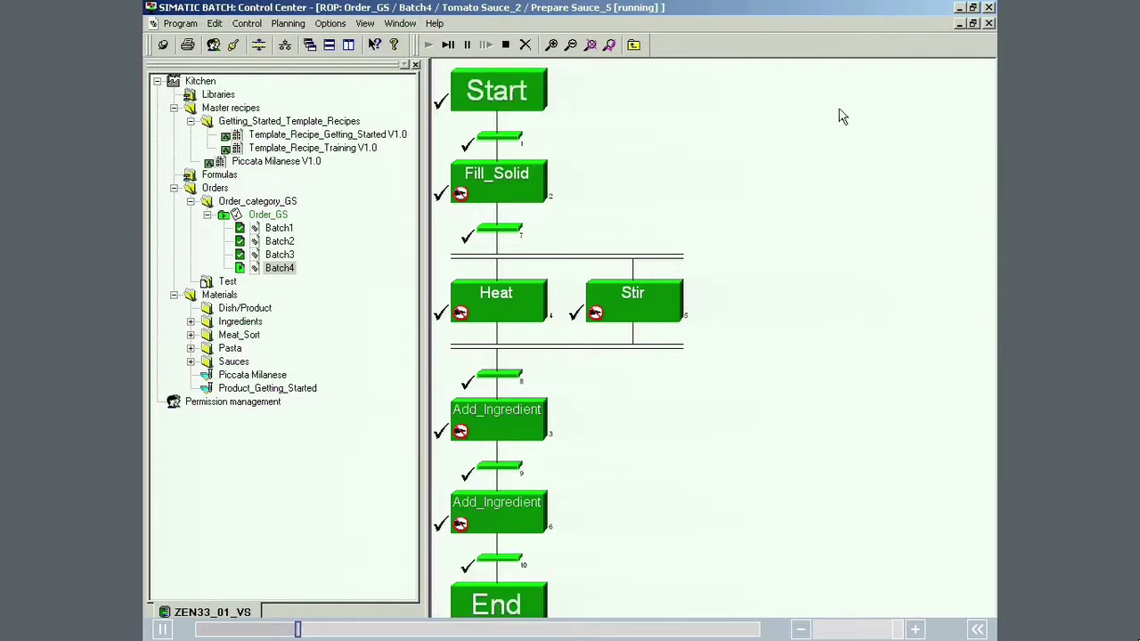
pyautogui.click(988, 24)
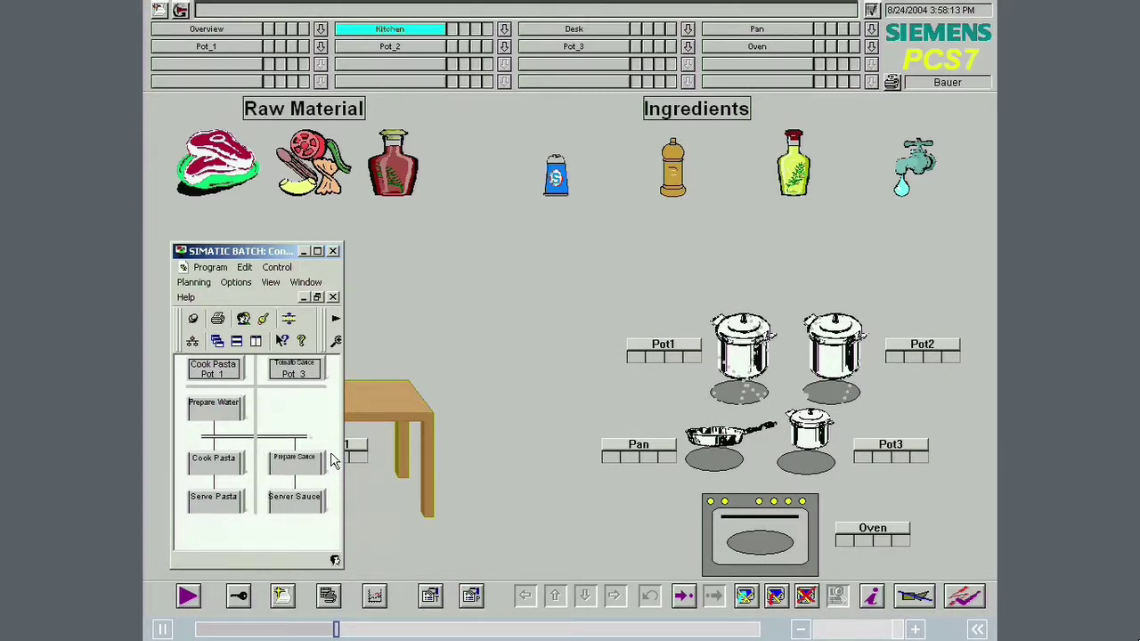
# Step: Start Batch5 from the small Control Center window and confirm it
pyautogui.click(335, 321)
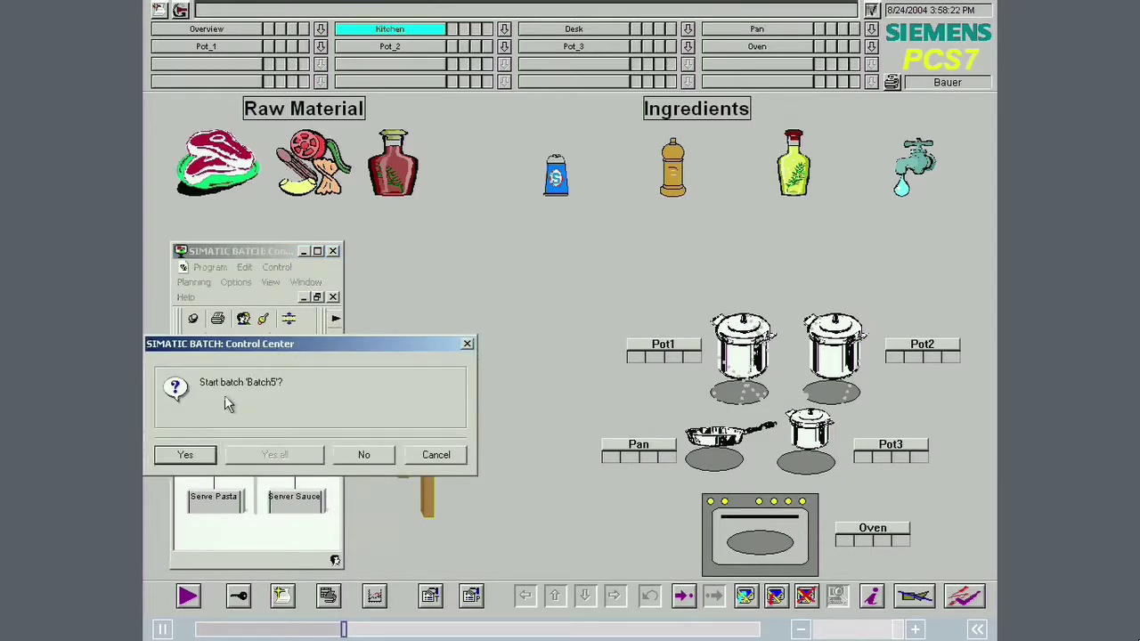
pyautogui.click(185, 455)
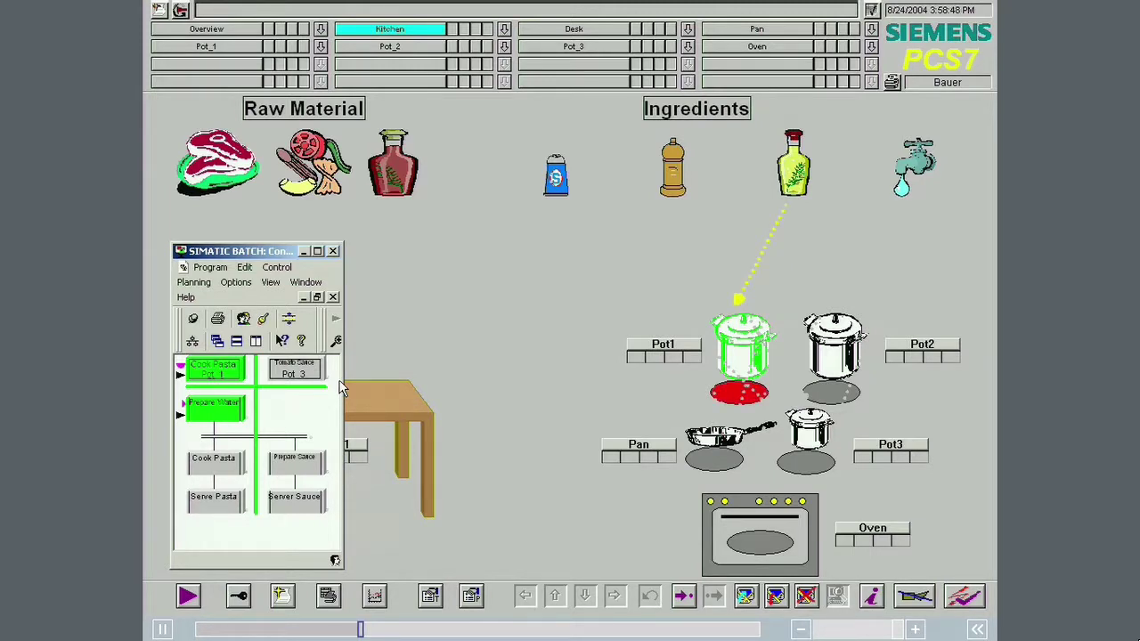
# Step: Follow the Prepare Water and Prepare Sauce step charts, then return to the batch recipe chart
pyautogui.doubleClick(236, 408)
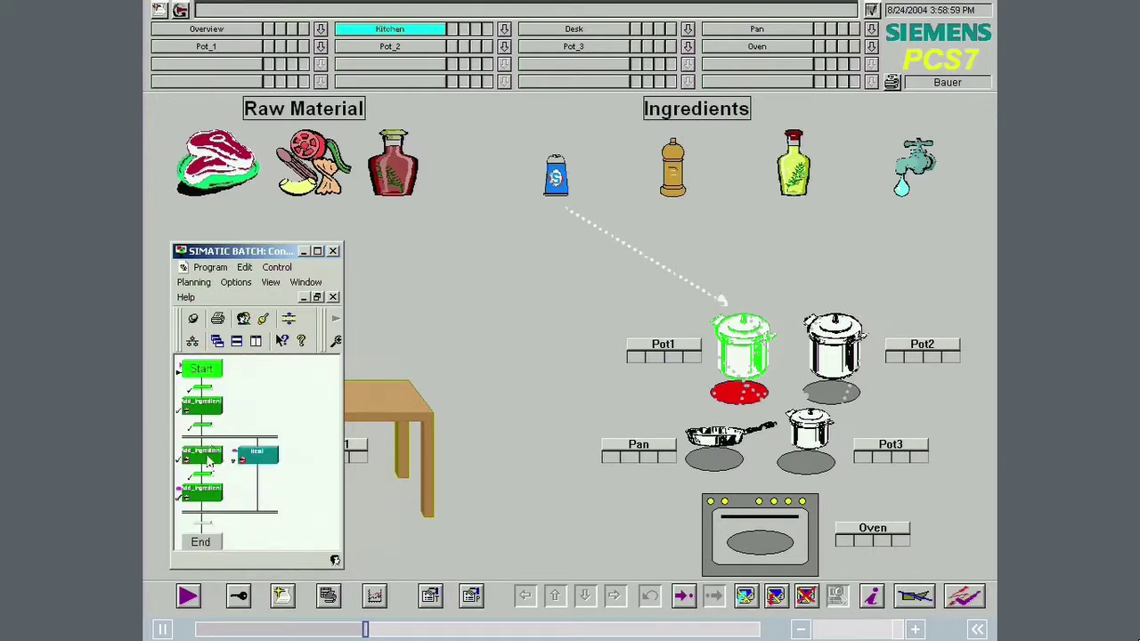
pyautogui.moveTo(205, 506)
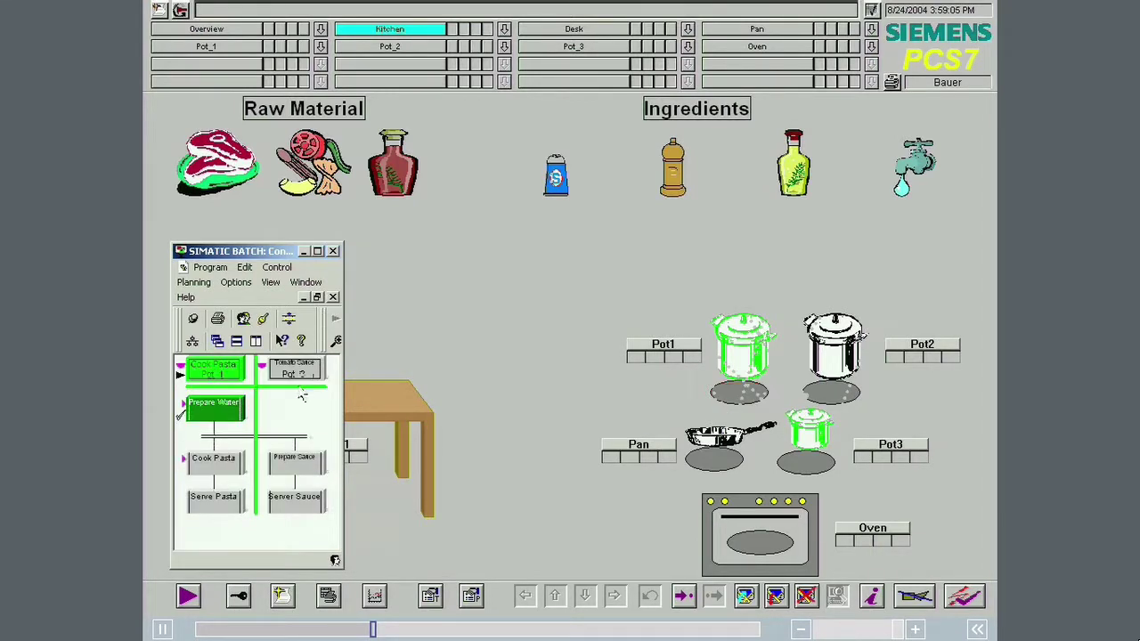
pyautogui.doubleClick(299, 460)
pyautogui.moveTo(212, 408)
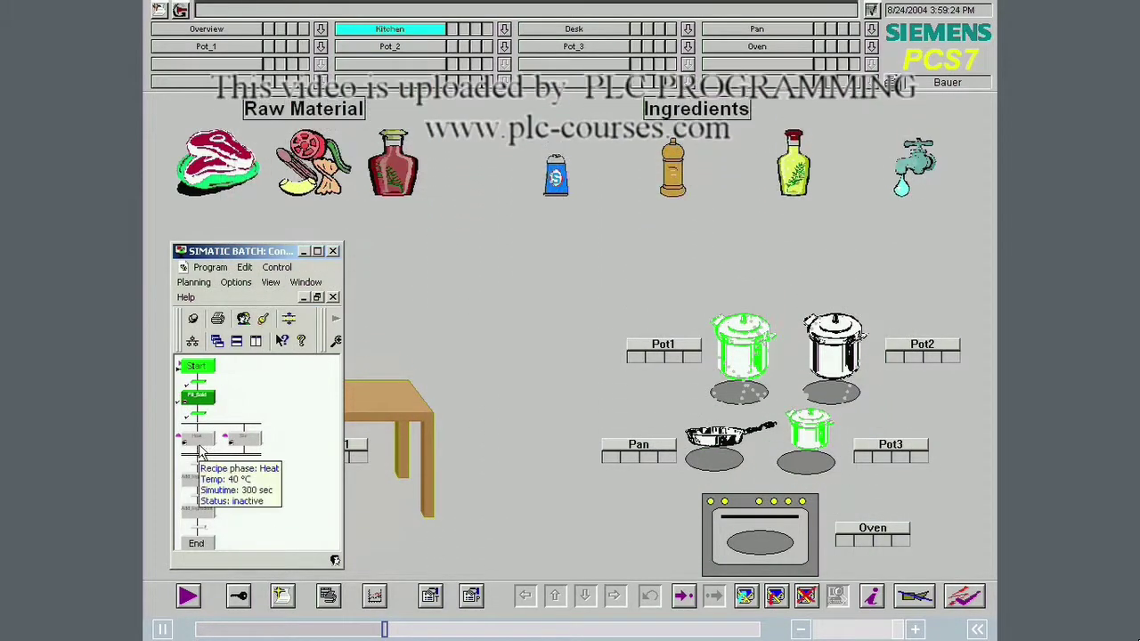
pyautogui.moveTo(254, 445)
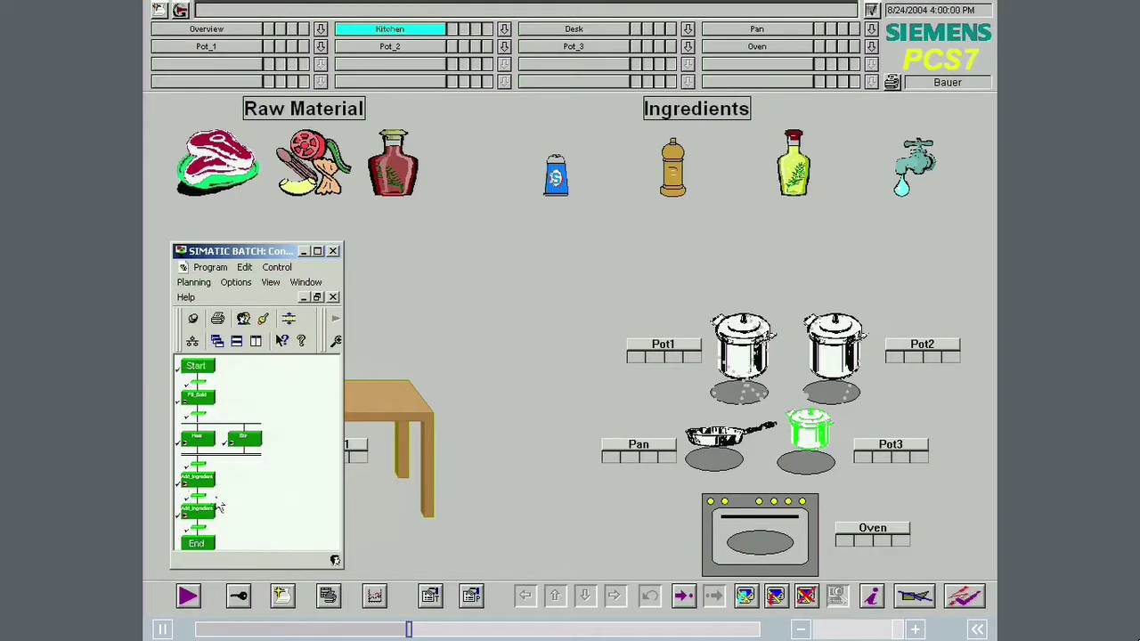
pyautogui.click(332, 297)
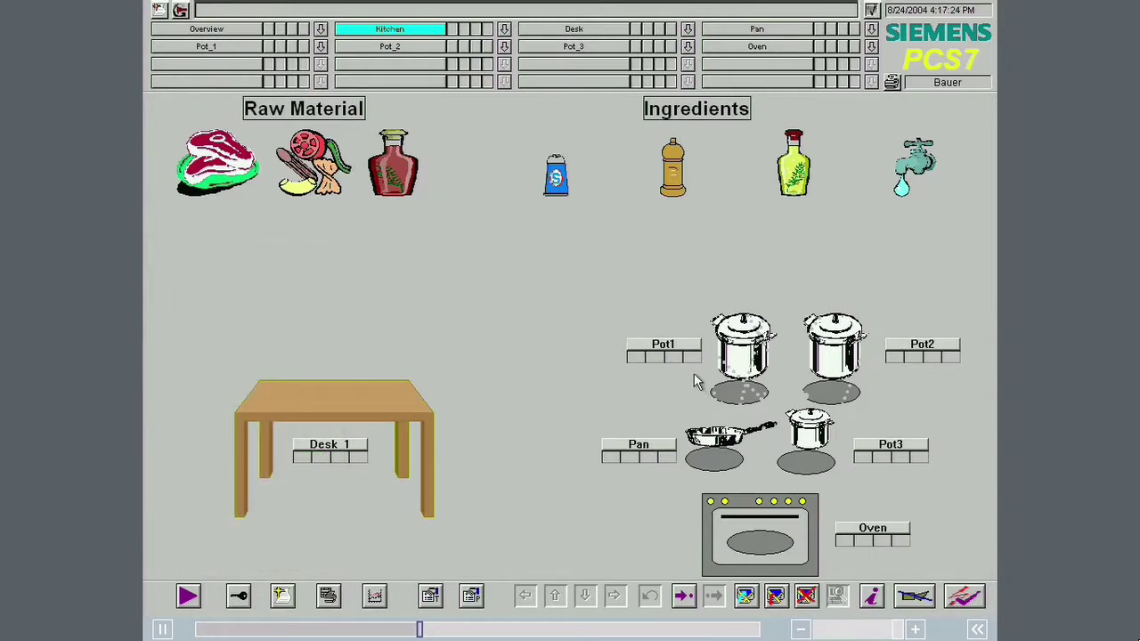
# Step: Arrange the Pot1 and Pot3 BATCH_UNIT faceplates side by side and launch Control Center
pyautogui.click(691, 358)
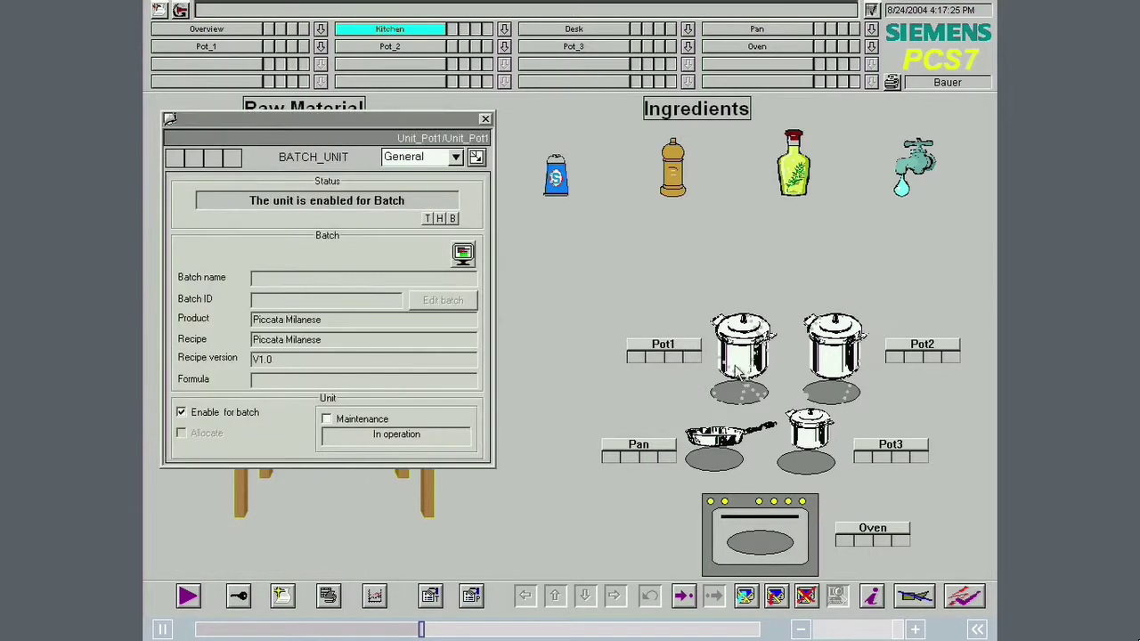
pyautogui.click(873, 452)
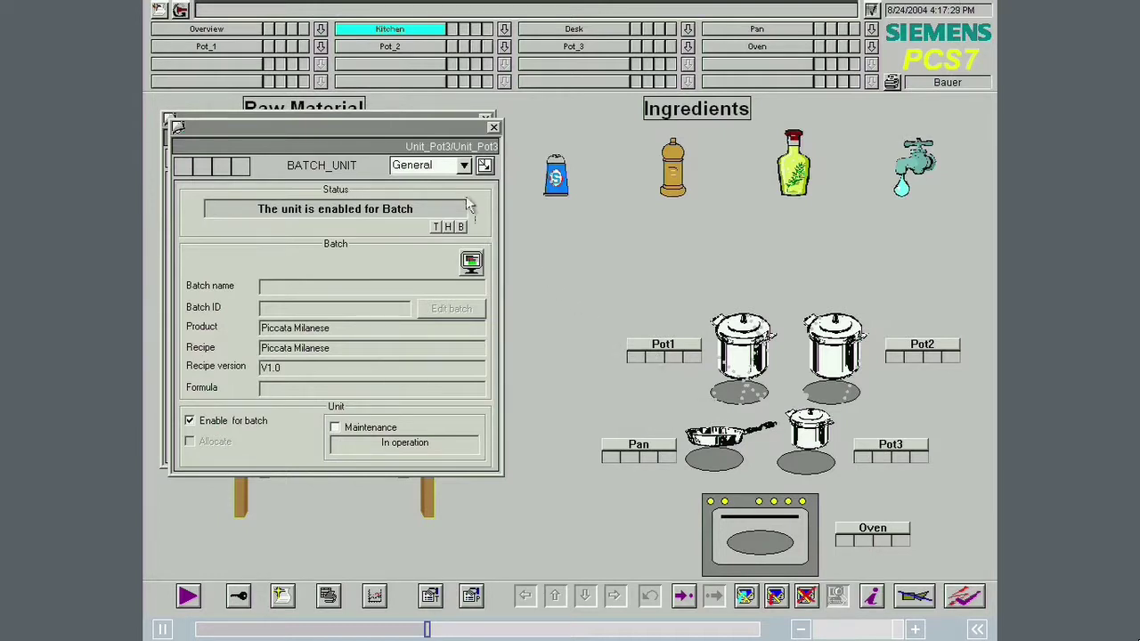
pyautogui.moveTo(429, 130); pyautogui.dragTo(855, 164)
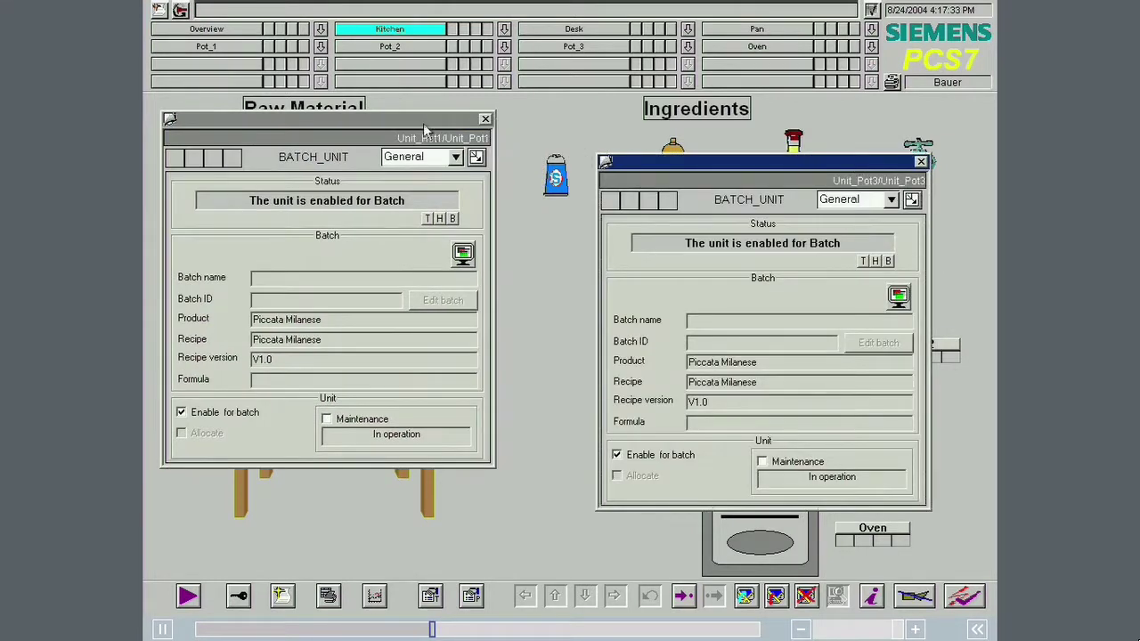
pyautogui.moveTo(423, 123); pyautogui.dragTo(474, 219)
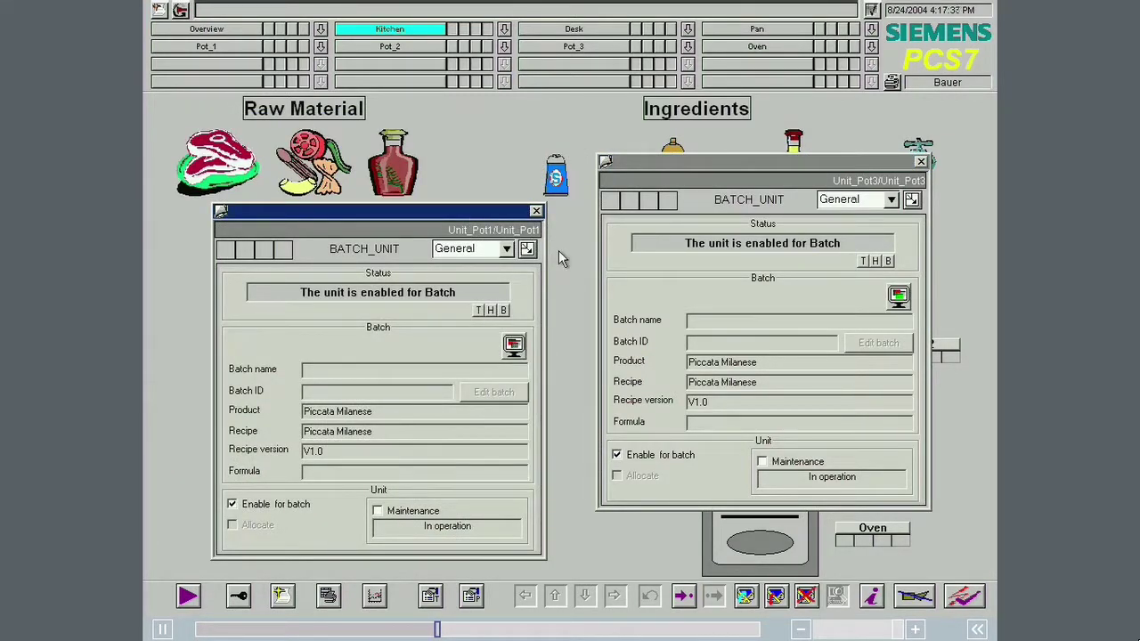
pyautogui.click(528, 248)
# Step: Start and confirm the Batch7 control recipe, then return to WinCC Runtime
pyautogui.click(535, 308)
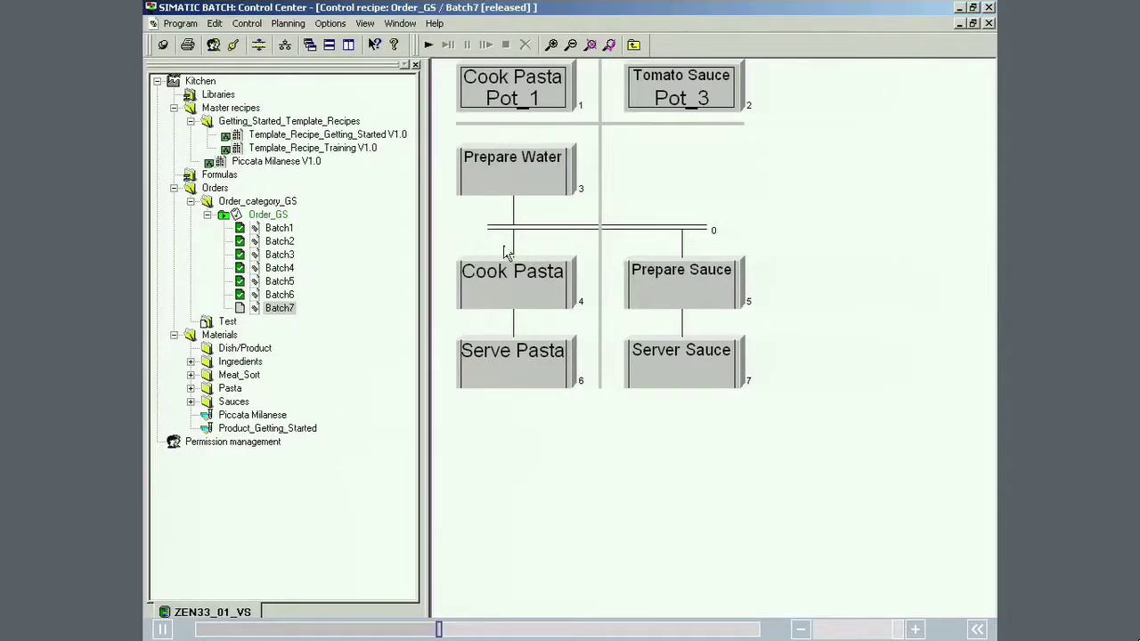
pyautogui.click(428, 45)
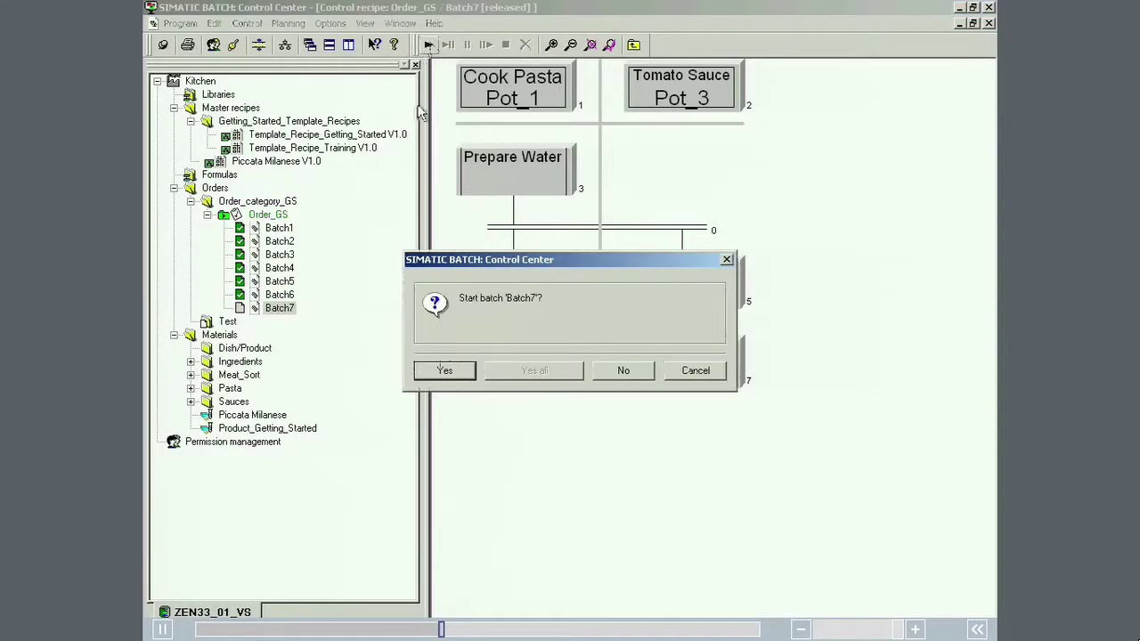
pyautogui.click(446, 369)
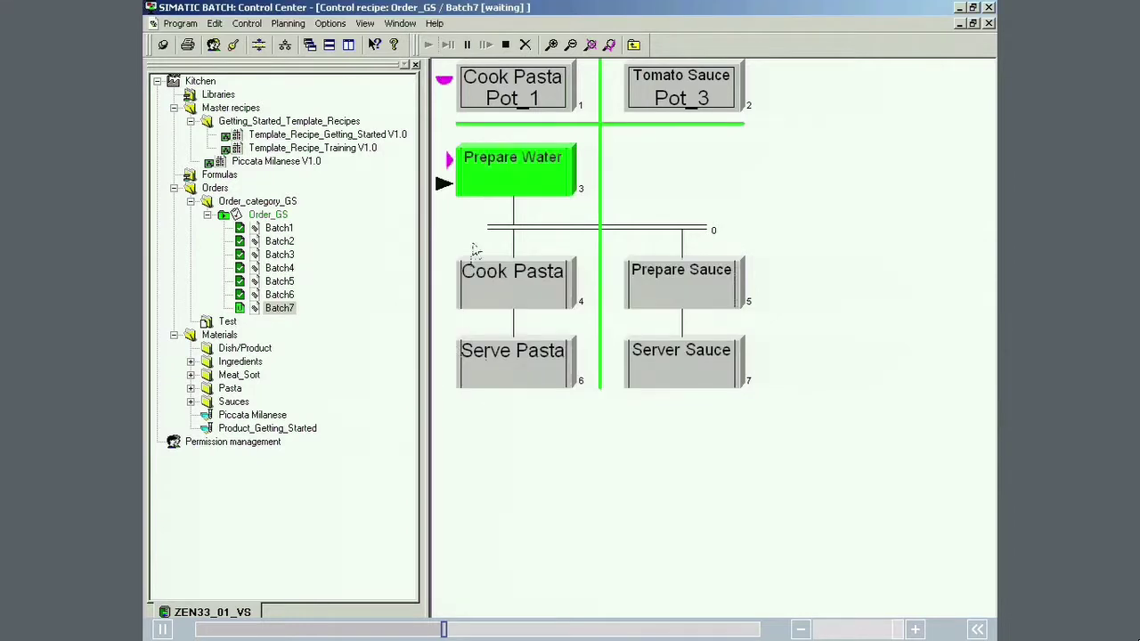
pyautogui.hotkey('alt', 'Tab')
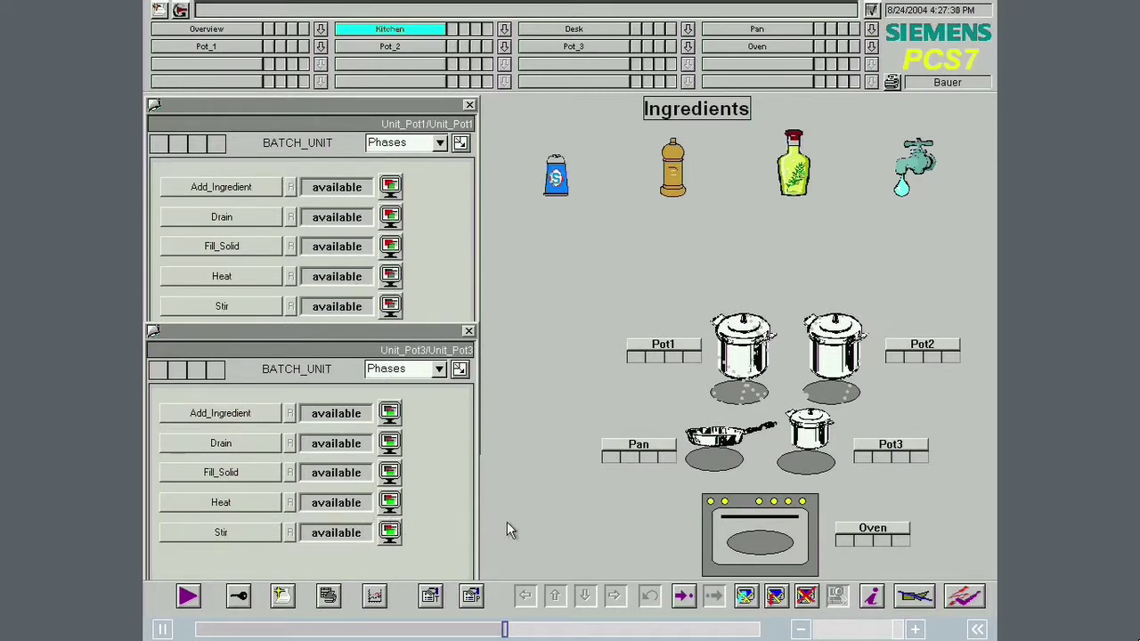
# Step: Start Batch8 via Control > Start in Control Center and confirm it
pyautogui.hotkey('alt', 'Tab')
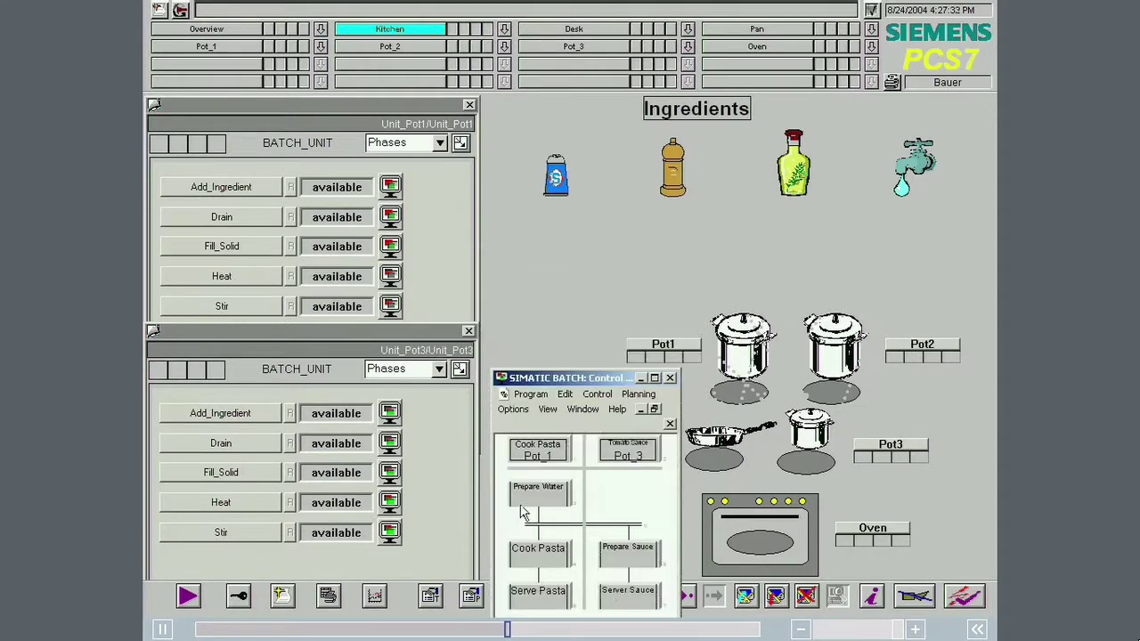
pyautogui.click(597, 397)
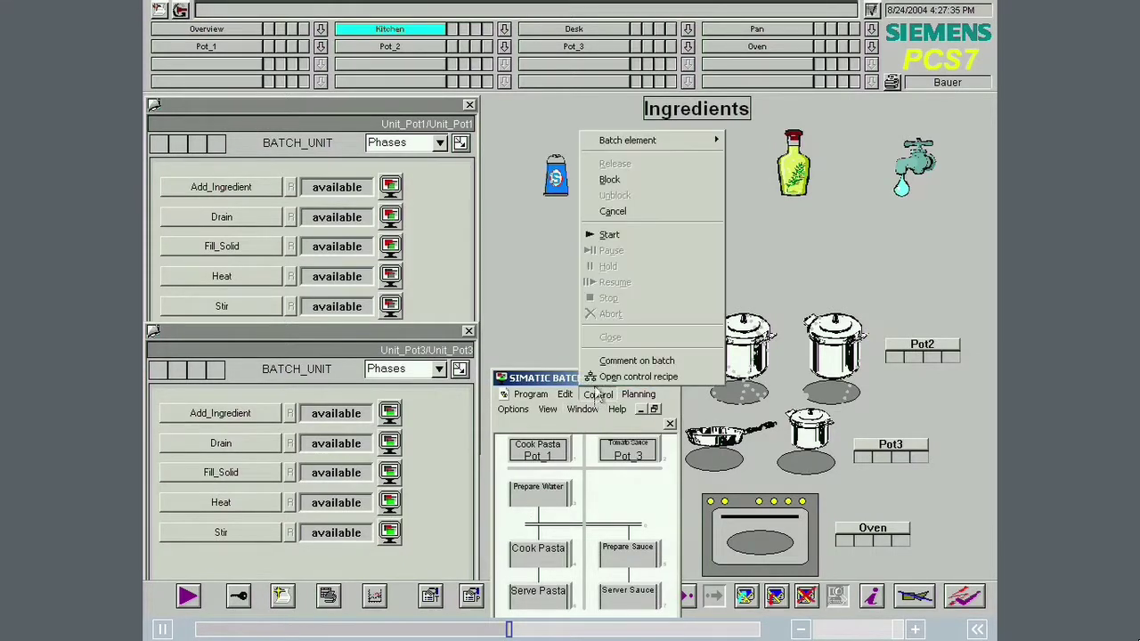
pyautogui.click(612, 237)
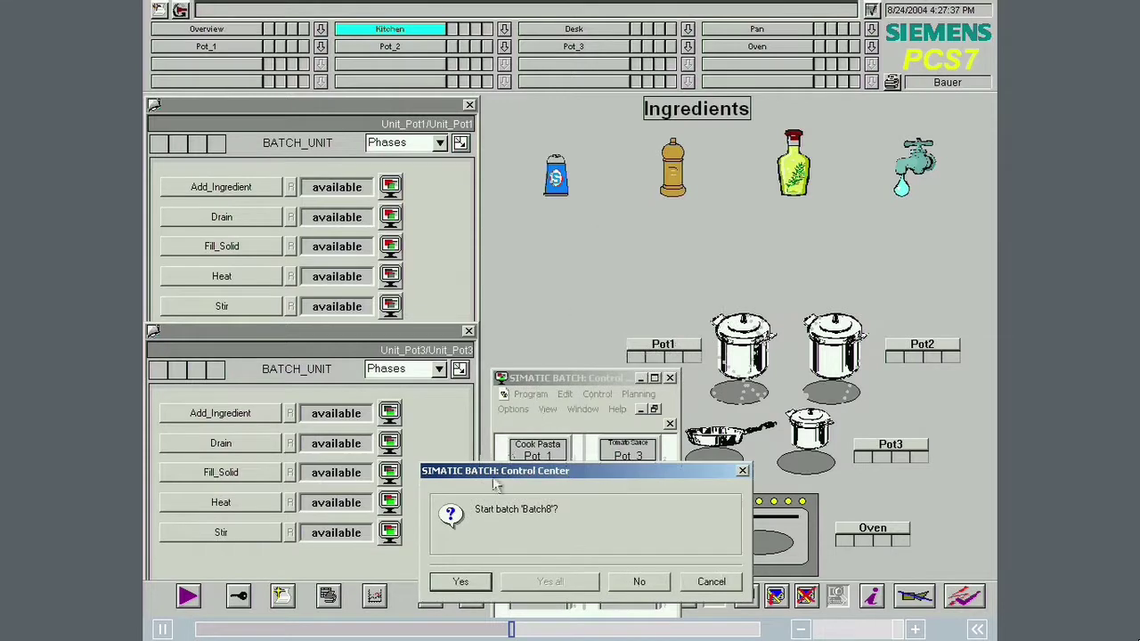
pyautogui.click(461, 583)
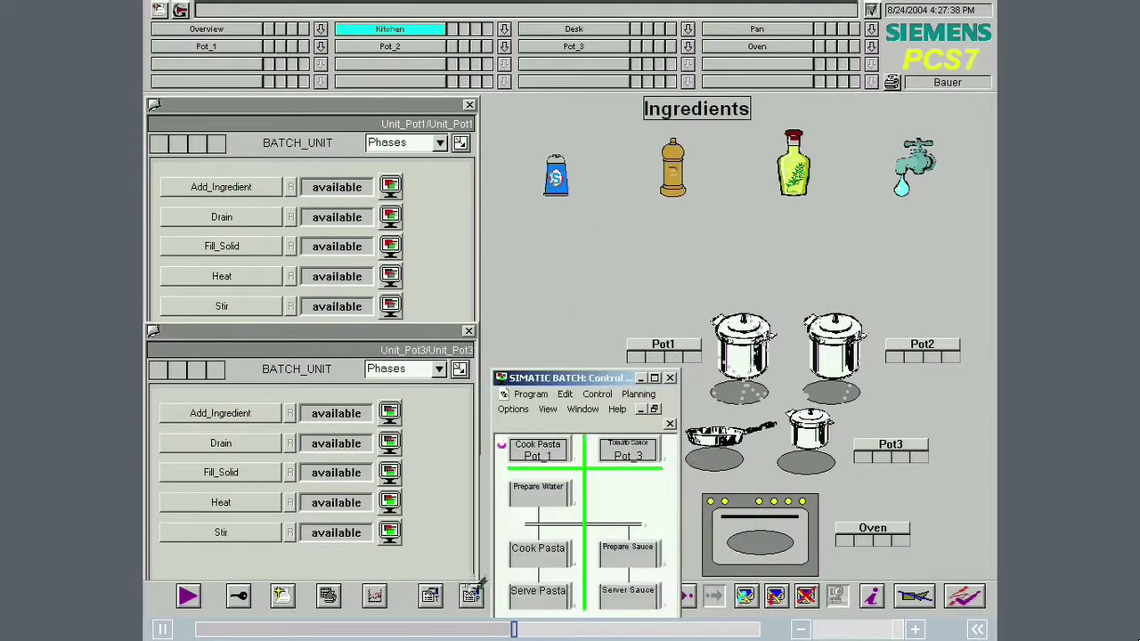
# Step: View the Prepare Water and Prepare Sauce operation sub-steps
pyautogui.doubleClick(541, 499)
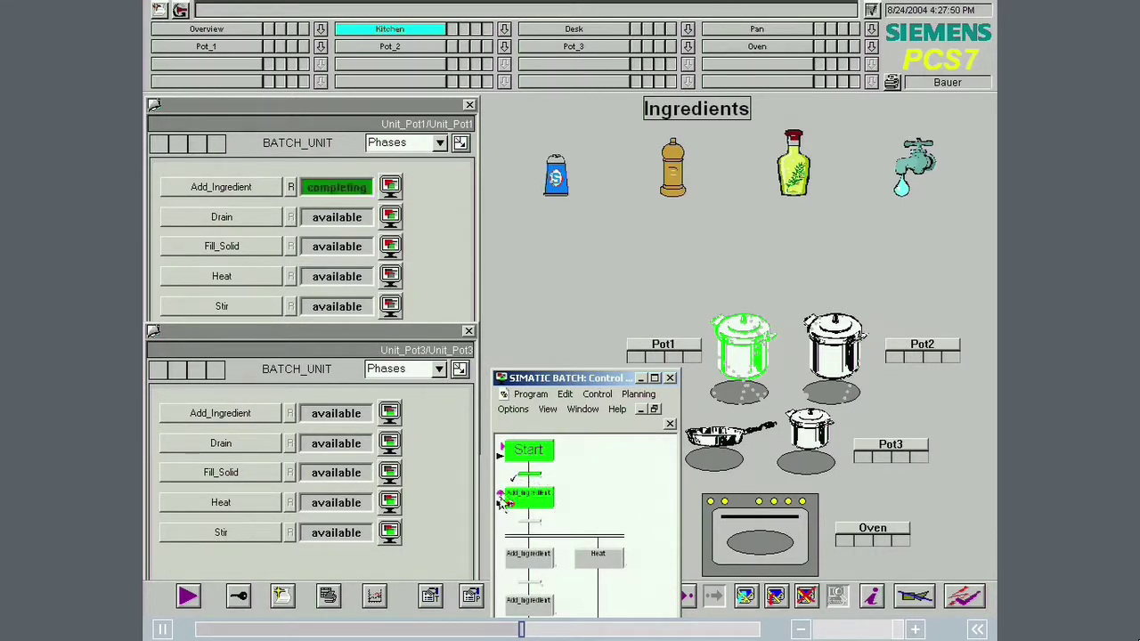
pyautogui.click(670, 424)
pyautogui.click(624, 557)
pyautogui.doubleClick(623, 556)
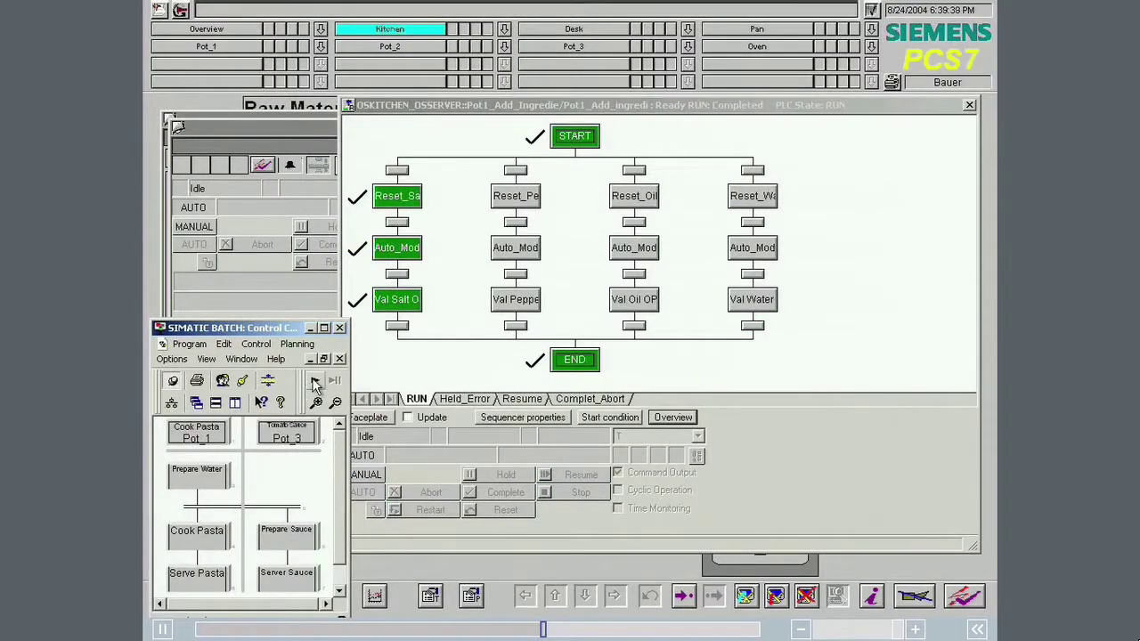
# Step: Start and confirm Batch15, then open its Prepare Water operation chart
pyautogui.click(316, 381)
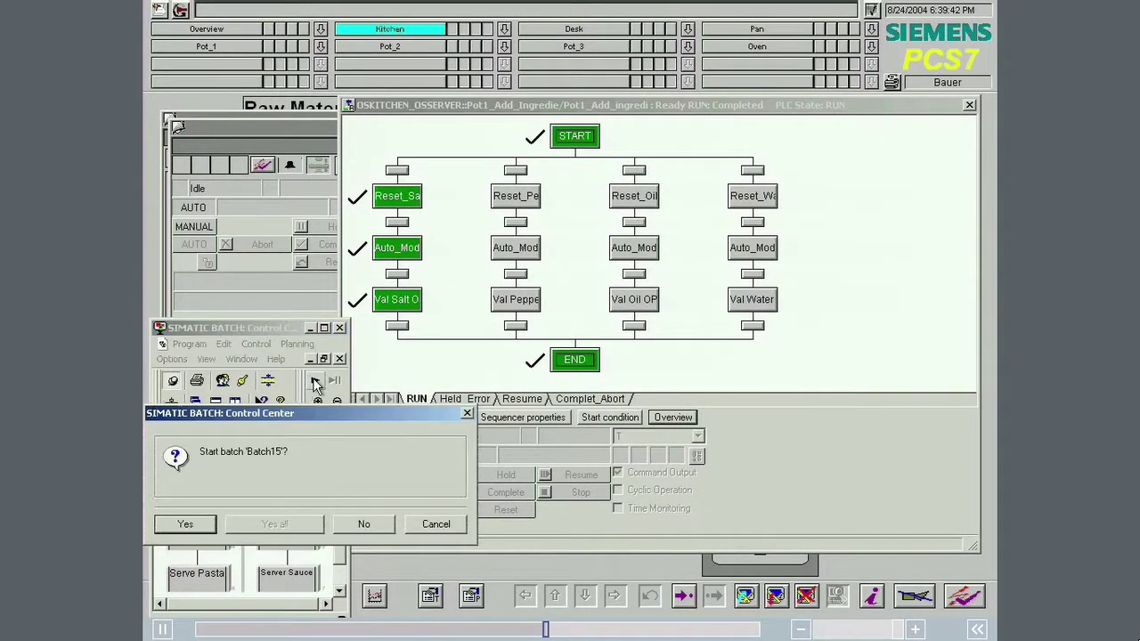
pyautogui.click(181, 524)
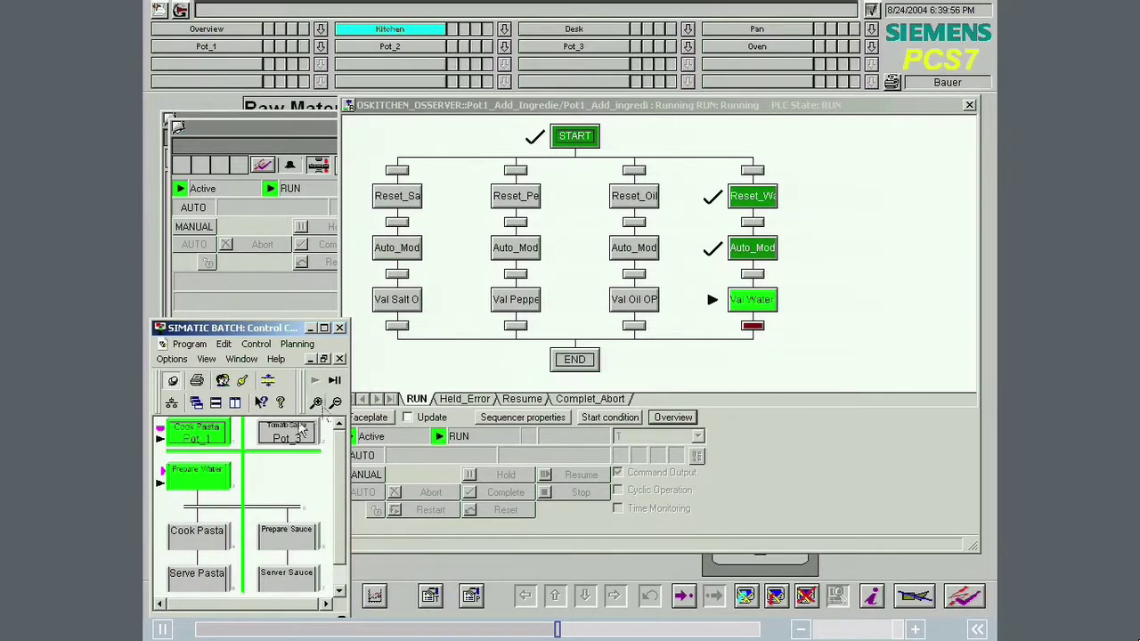
pyautogui.doubleClick(221, 477)
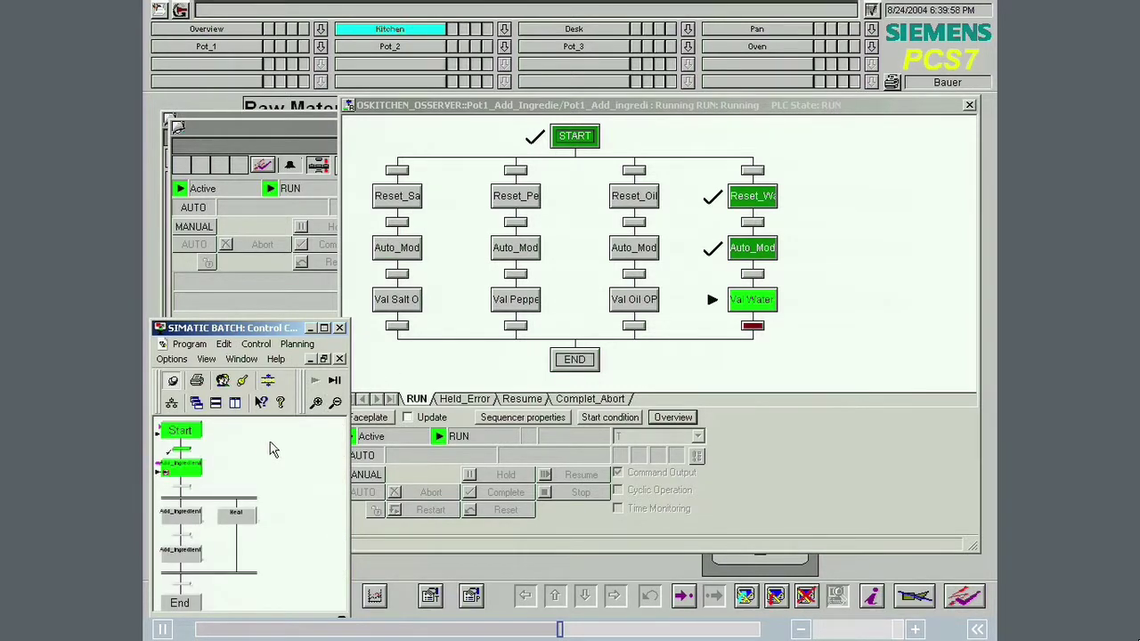